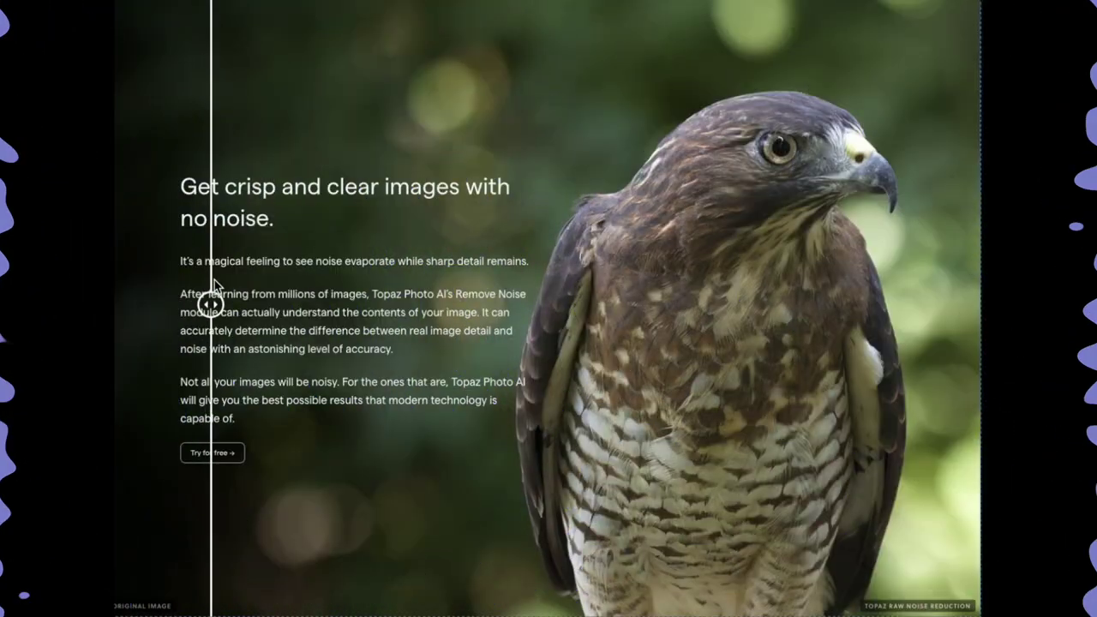
Slide the hawk photo's before/after divider right to reveal more of the noise-reduced image.
{"action": "left_click_drag", "start_coordinate": [219, 321], "coordinate": [933, 385]}
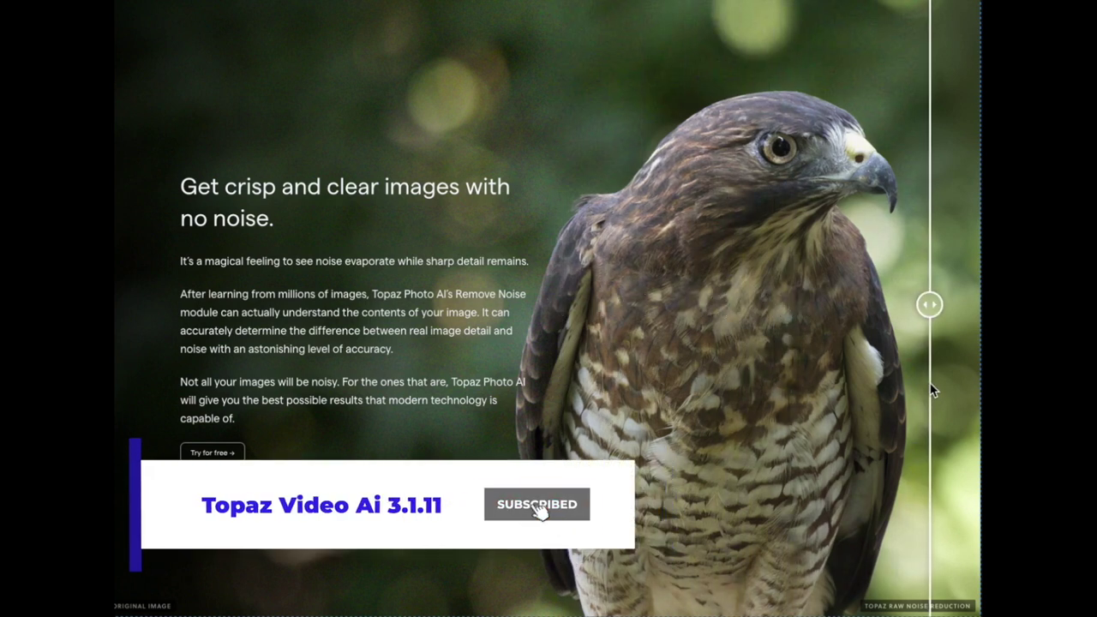
Scroll down to the eagle comparison and reveal more of the sharpened Video AI result.
{"action": "scroll", "coordinate": [943, 384], "scroll_direction": "down", "scroll_amount": 5}
{"action": "left_click_drag", "start_coordinate": [948, 384], "coordinate": [762, 399]}
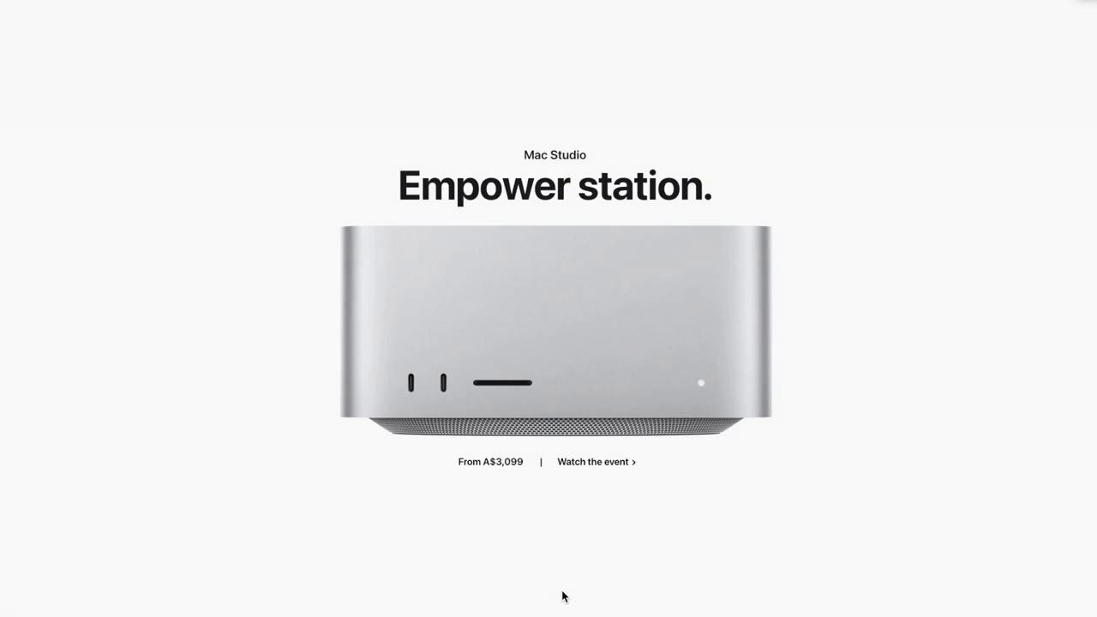
Scroll the Mac Studio page down to the rear panel showing its Thunderbolt, Ethernet, USB-A and HDMI ports.
{"action": "scroll", "coordinate": [563, 597], "scroll_direction": "down", "scroll_amount": 5}
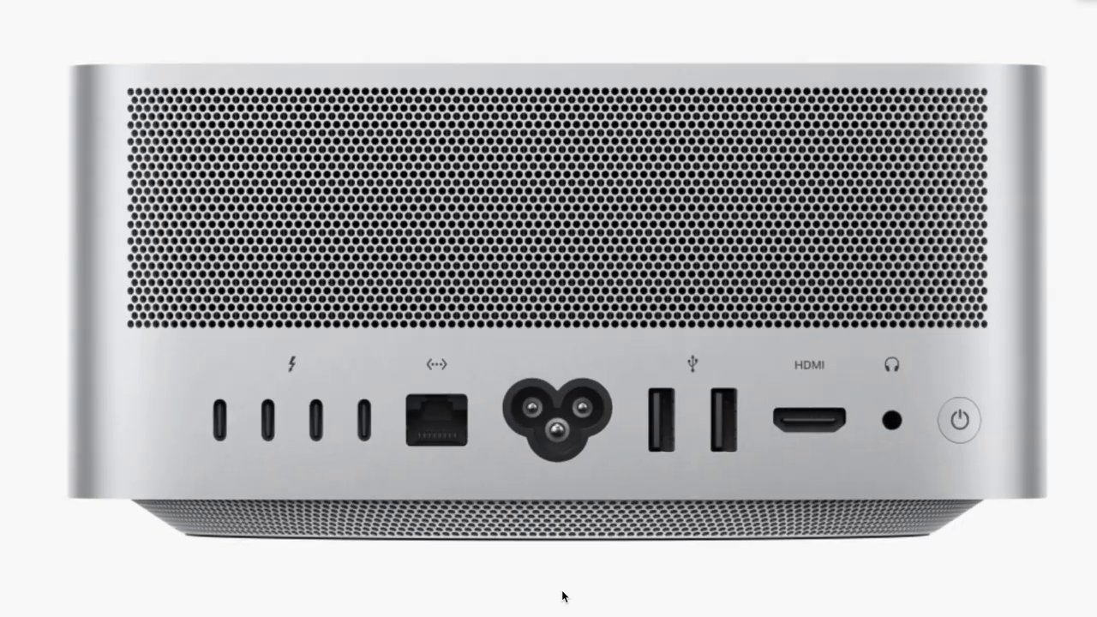
{"action": "scroll", "coordinate": [563, 596], "scroll_direction": "down", "scroll_amount": 5}
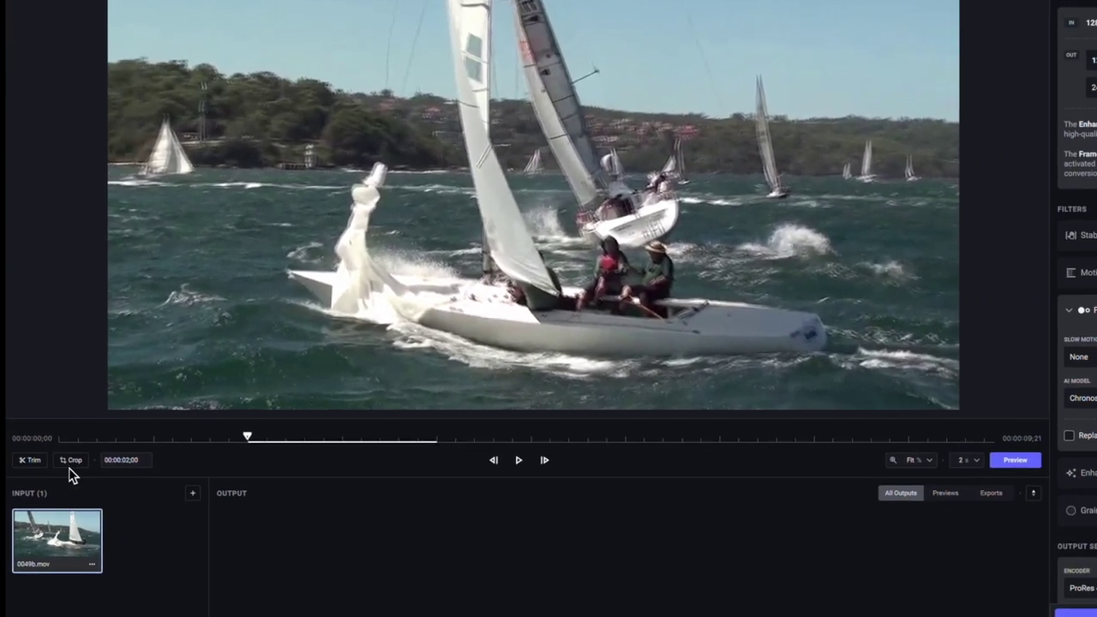
{"action": "left_click", "coordinate": [78, 448]}
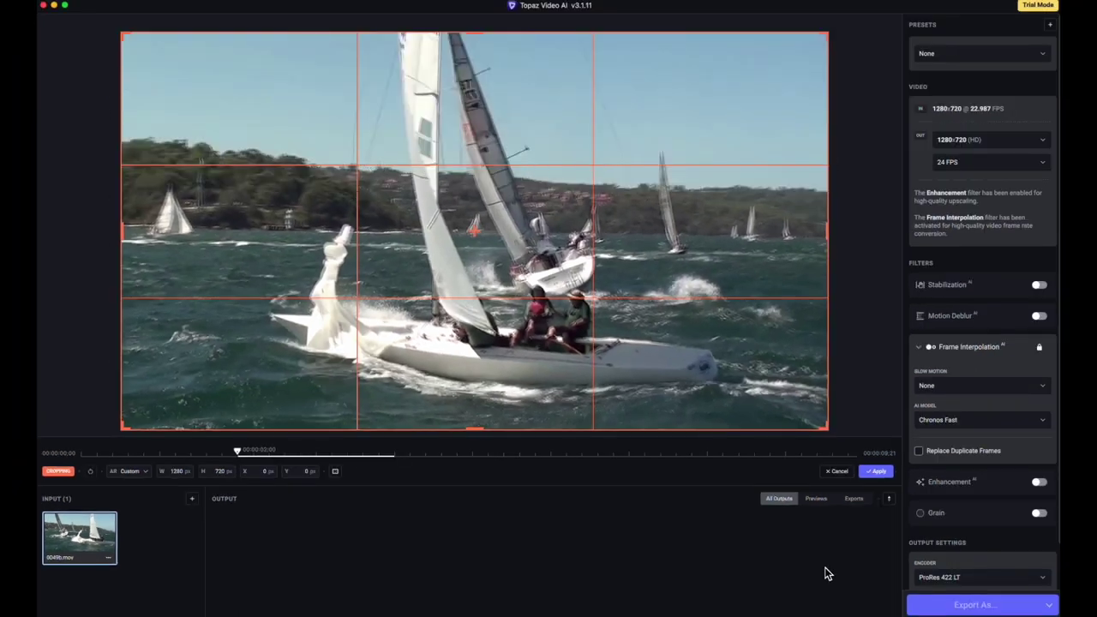
{"action": "left_click", "coordinate": [876, 471]}
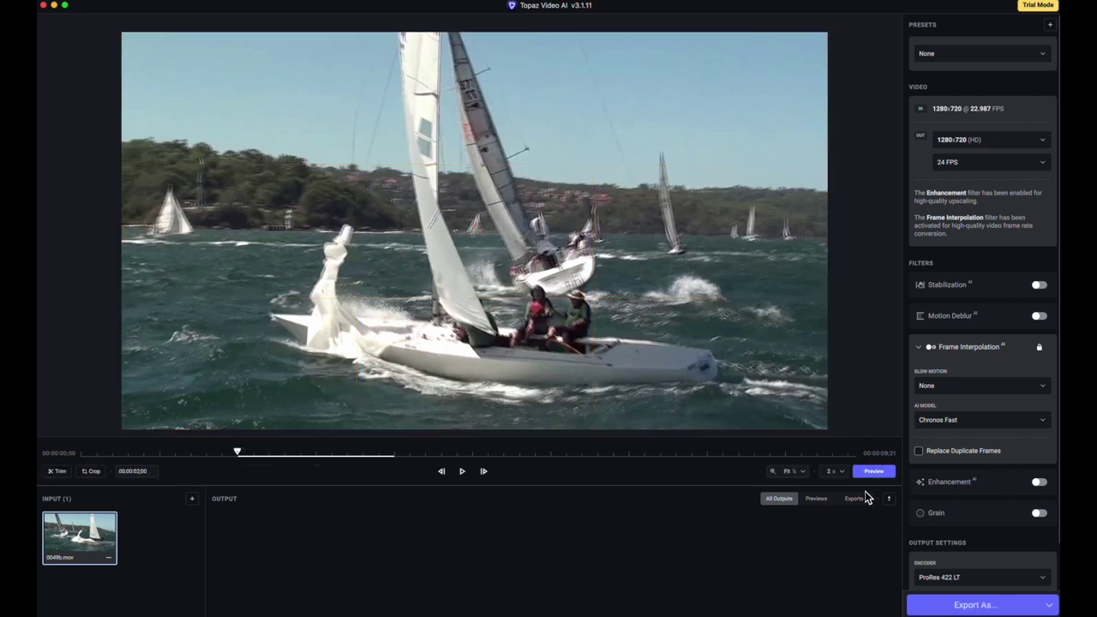
{"action": "left_click", "coordinate": [53, 470]}
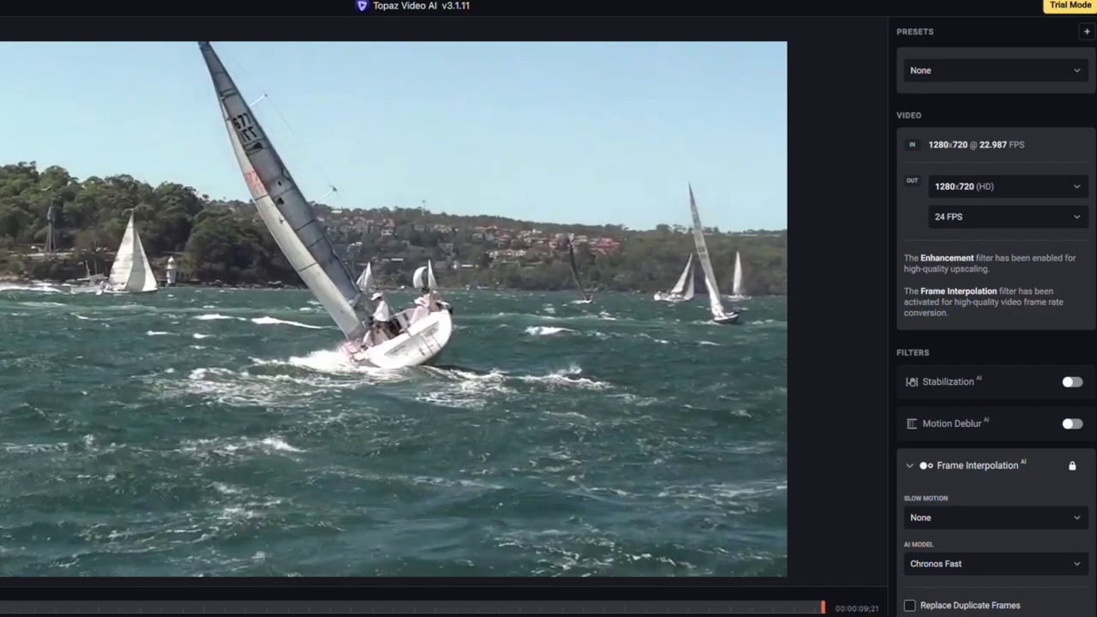
Keep the preset at None, set output to 3840x2160 (4K) at 24 FPS, and enable Stabilization.
{"action": "left_click", "coordinate": [1080, 75]}
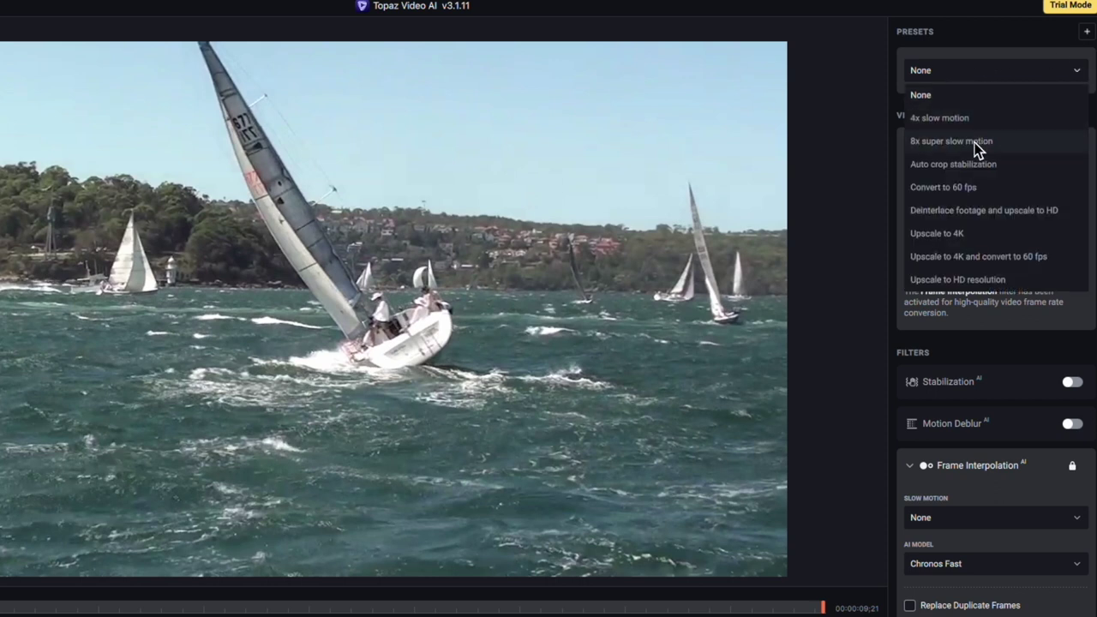
{"action": "left_click", "coordinate": [1077, 70]}
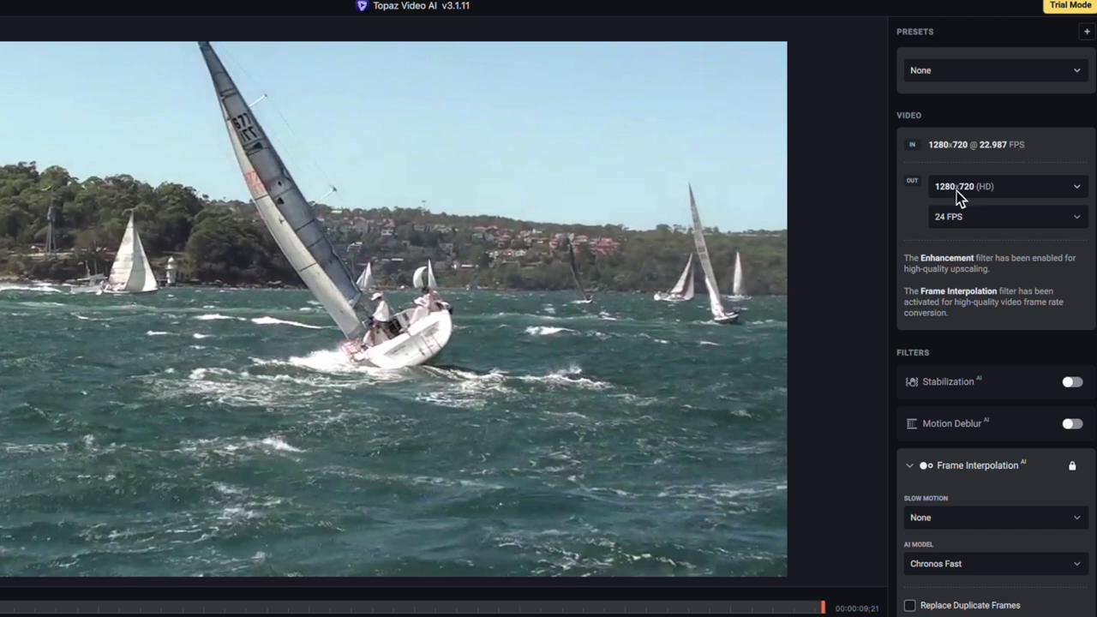
{"action": "left_click", "coordinate": [1076, 190]}
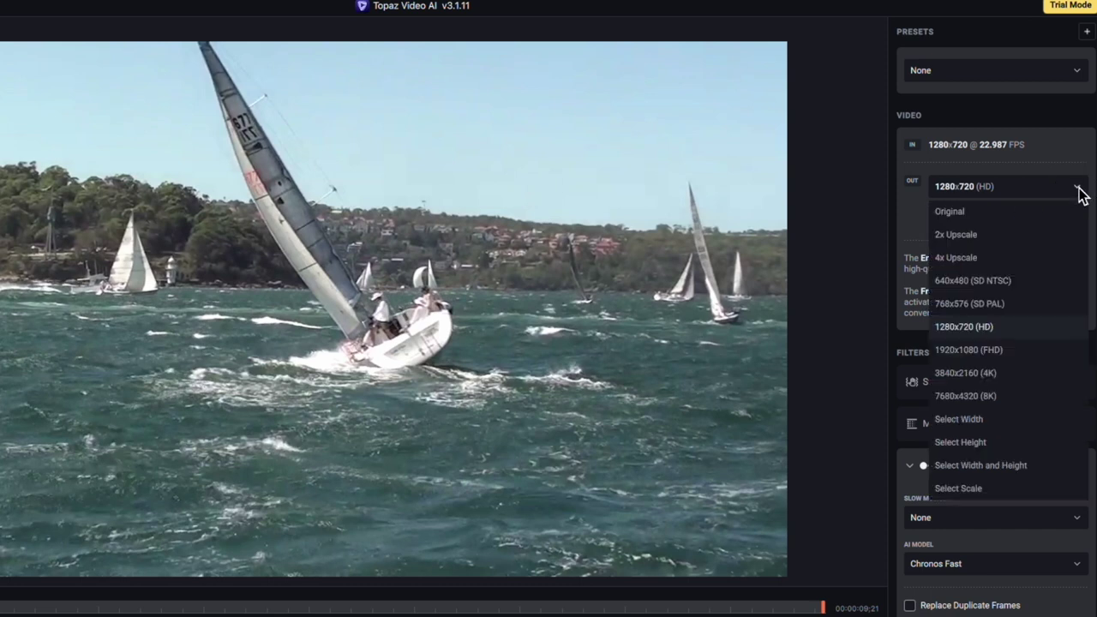
{"action": "left_click", "coordinate": [965, 374]}
{"action": "left_click", "coordinate": [1078, 218]}
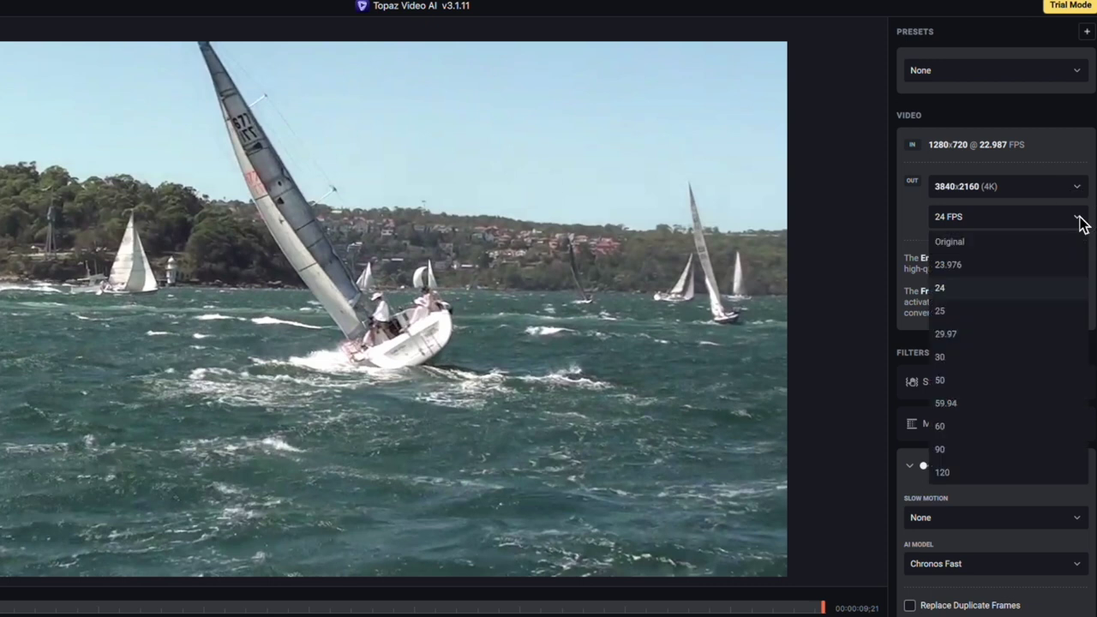
{"action": "left_click", "coordinate": [954, 289]}
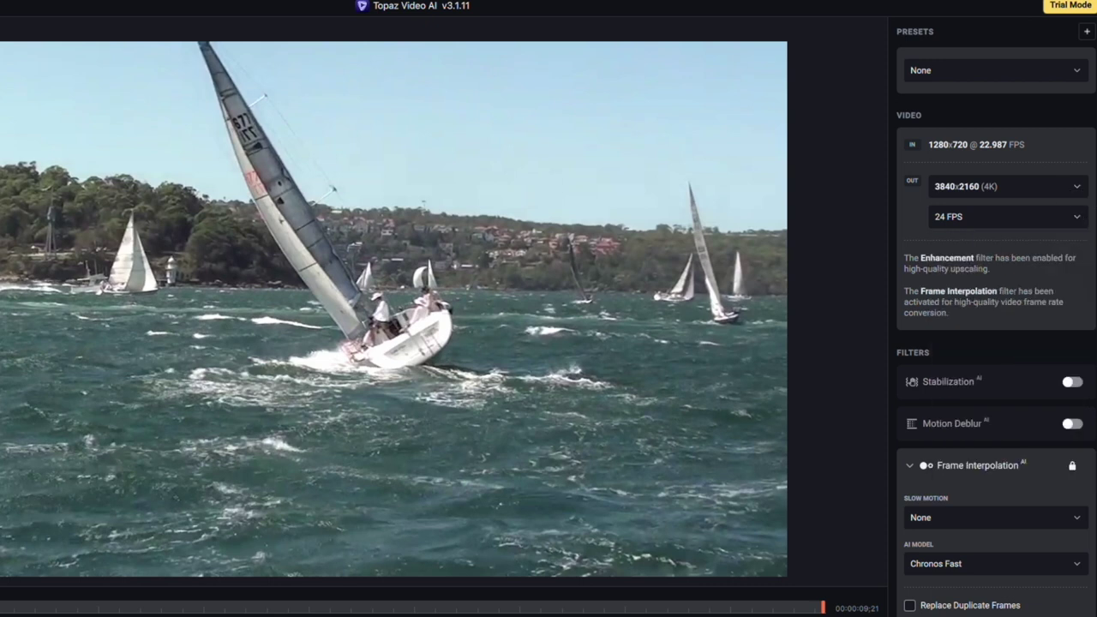
{"action": "left_click", "coordinate": [1073, 382]}
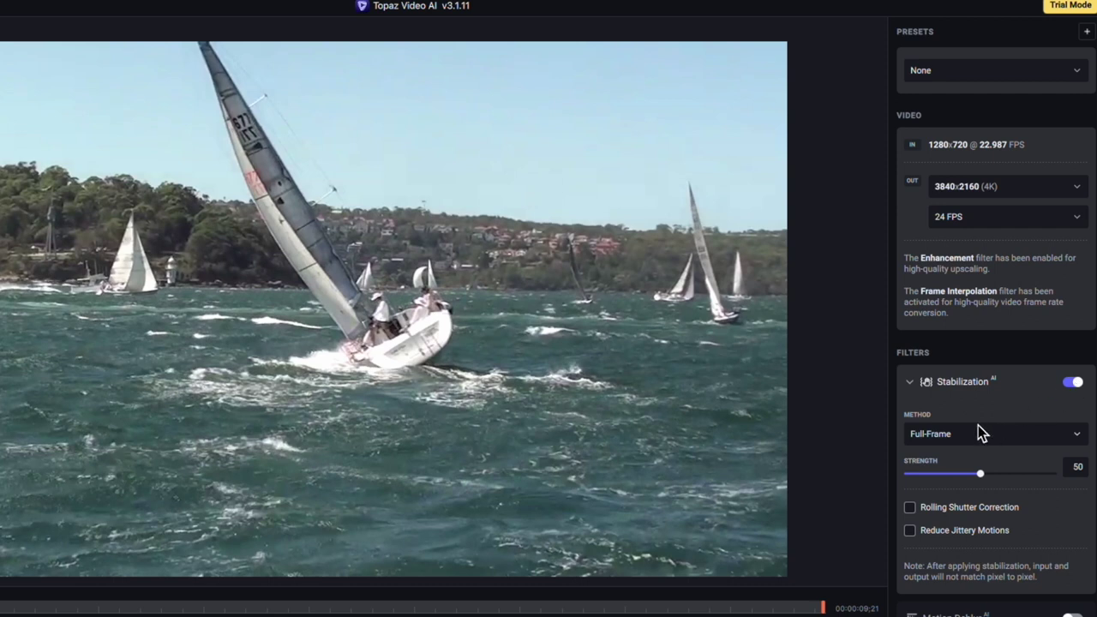
Enable Reduce Jittery Motions and turn on Motion Deblur using the Themis model.
{"action": "left_click", "coordinate": [910, 531]}
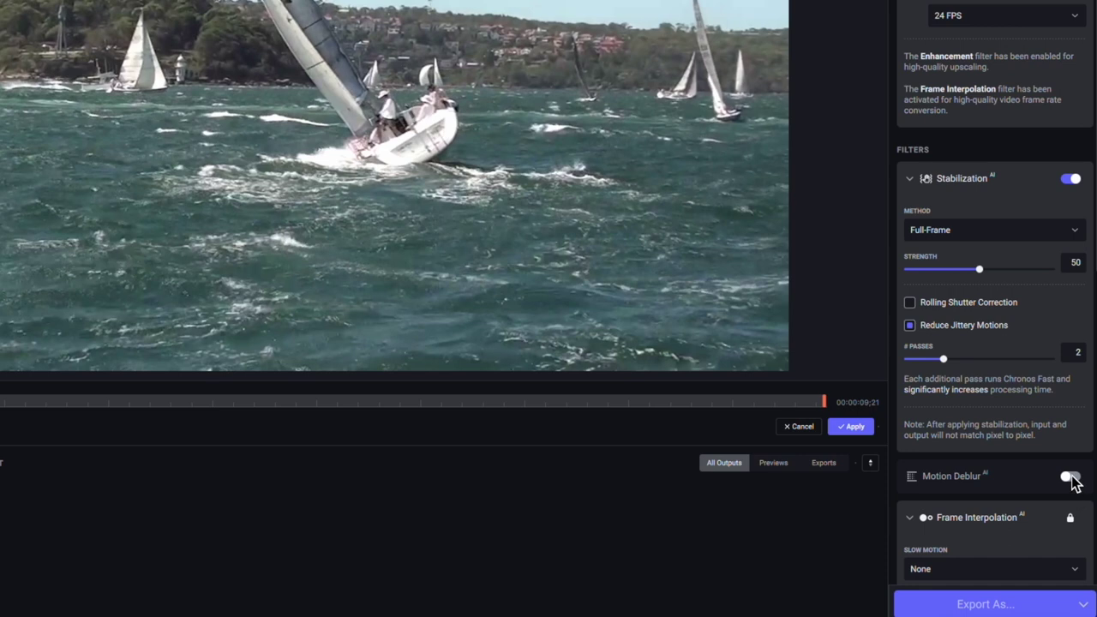
{"action": "left_click", "coordinate": [1070, 477]}
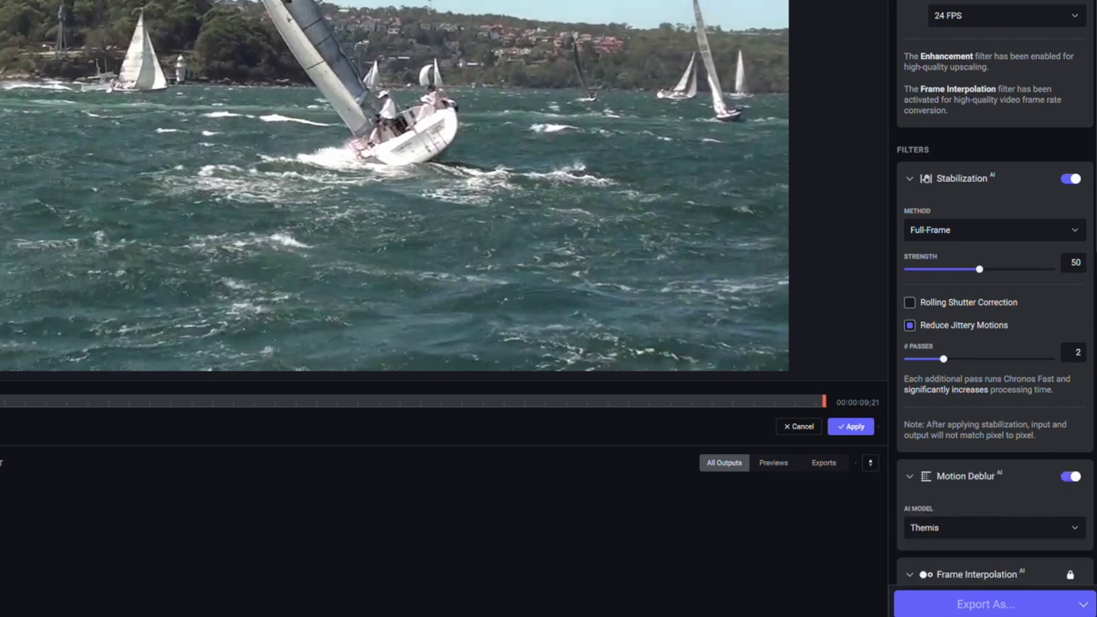
{"action": "scroll", "coordinate": [1060, 487], "scroll_direction": "down", "scroll_amount": 1}
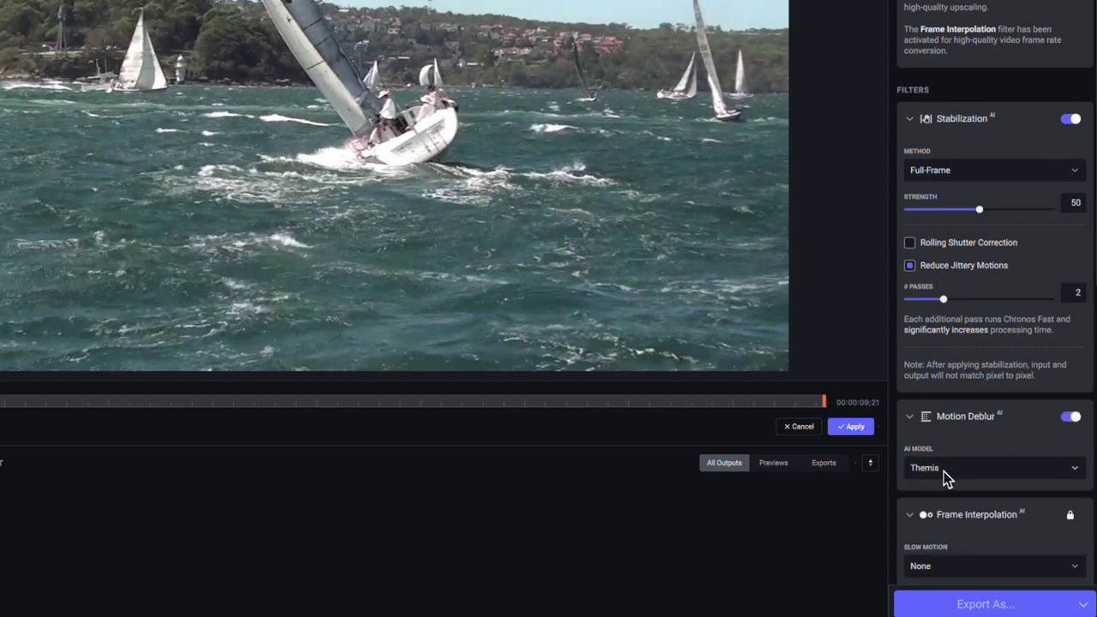
{"action": "scroll", "coordinate": [946, 477], "scroll_direction": "down", "scroll_amount": 4}
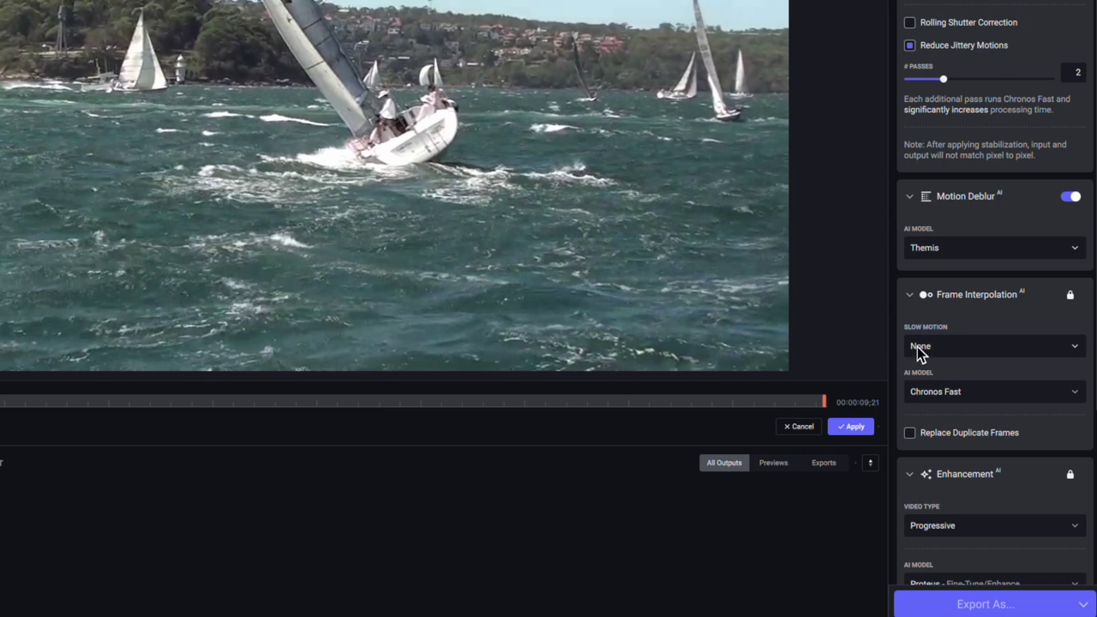
{"action": "left_click", "coordinate": [1072, 396]}
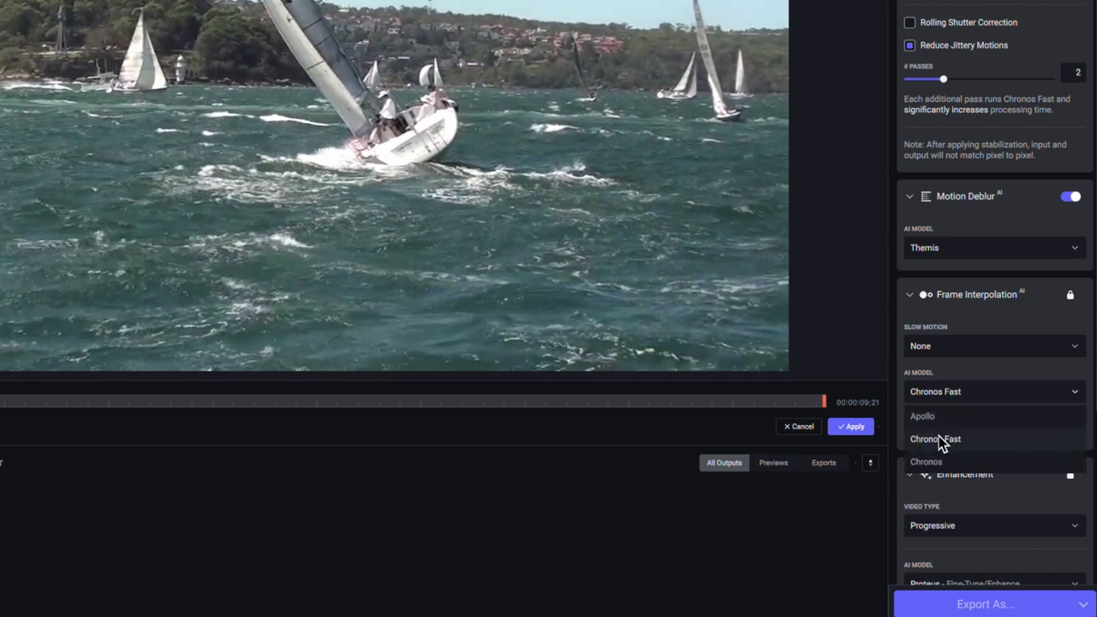
{"action": "left_click", "coordinate": [1077, 397]}
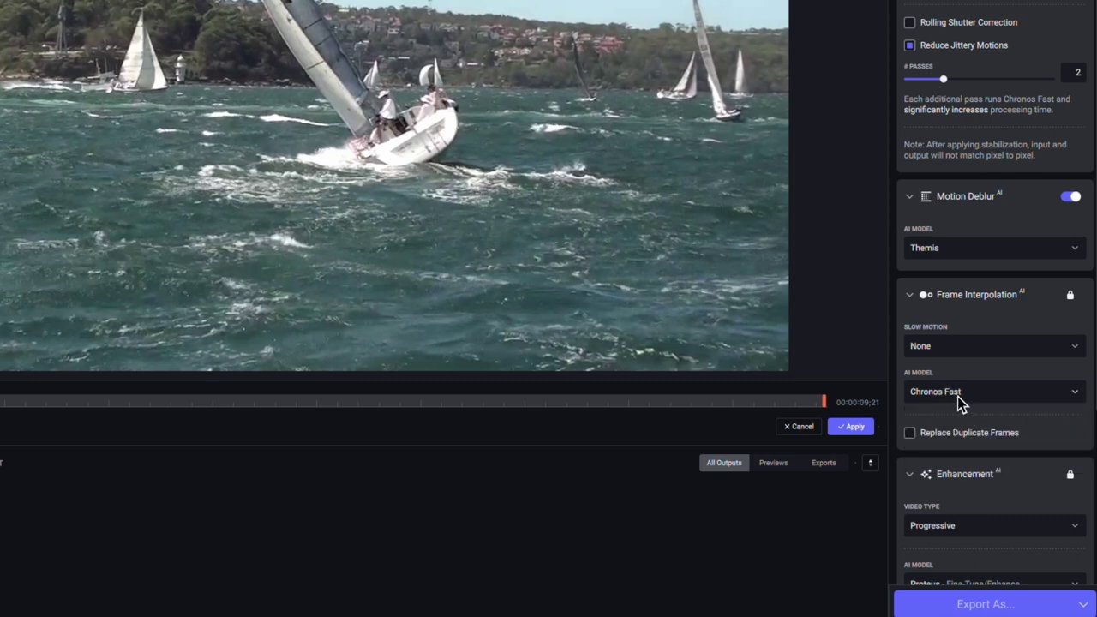
{"action": "scroll", "coordinate": [957, 396], "scroll_direction": "down", "scroll_amount": 5}
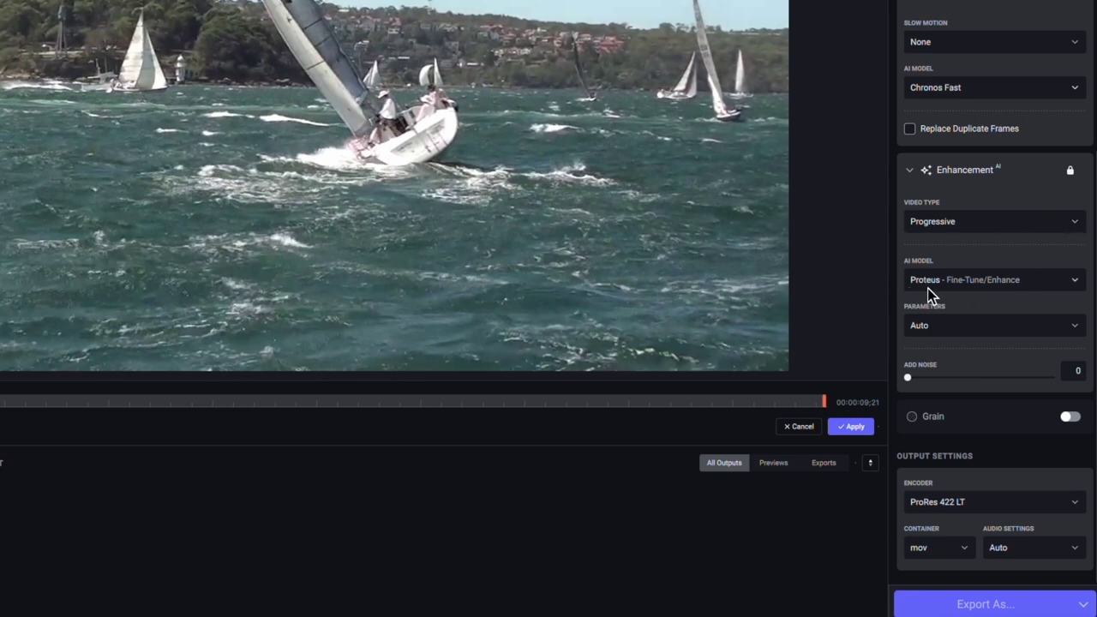
{"action": "left_click", "coordinate": [1076, 286]}
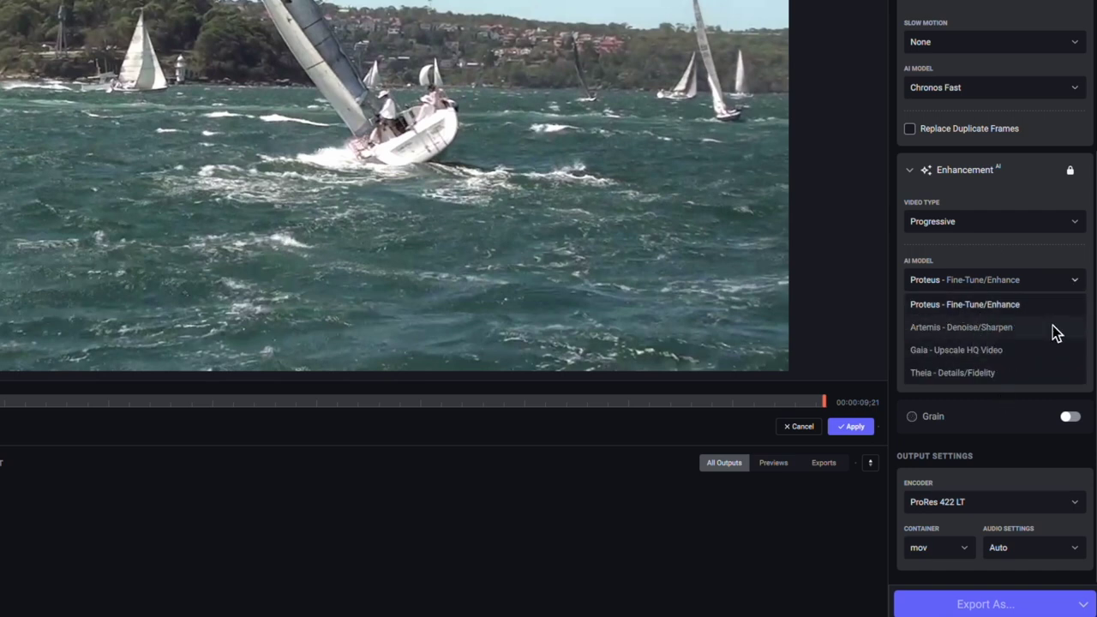
{"action": "left_click", "coordinate": [1078, 289]}
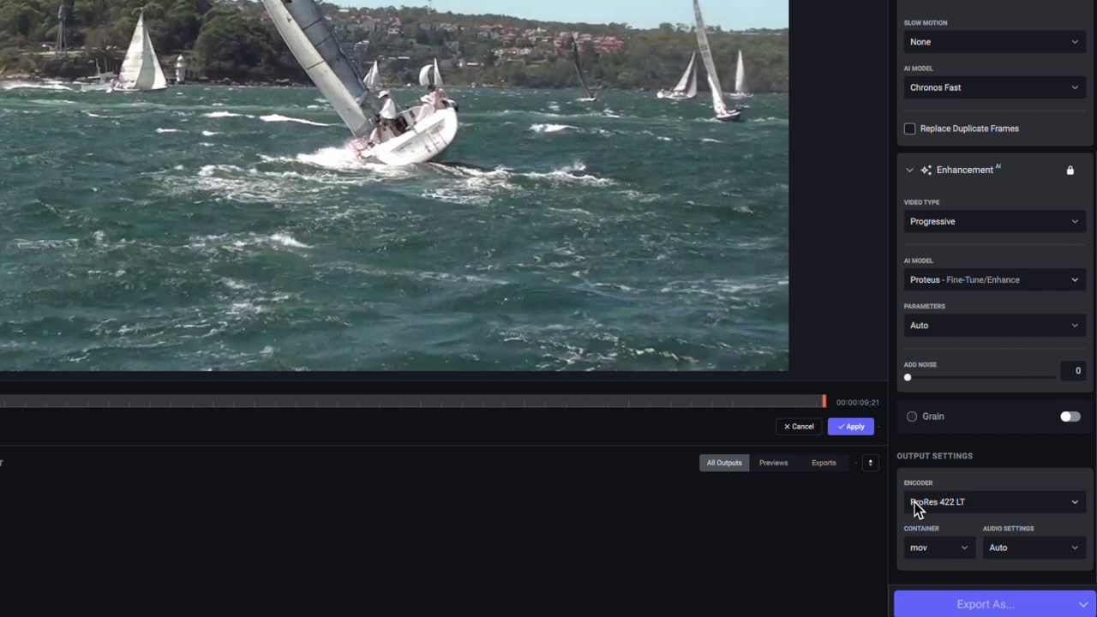
Set the output encoder to H265 Main and the container to mp4.
{"action": "left_click", "coordinate": [1074, 505]}
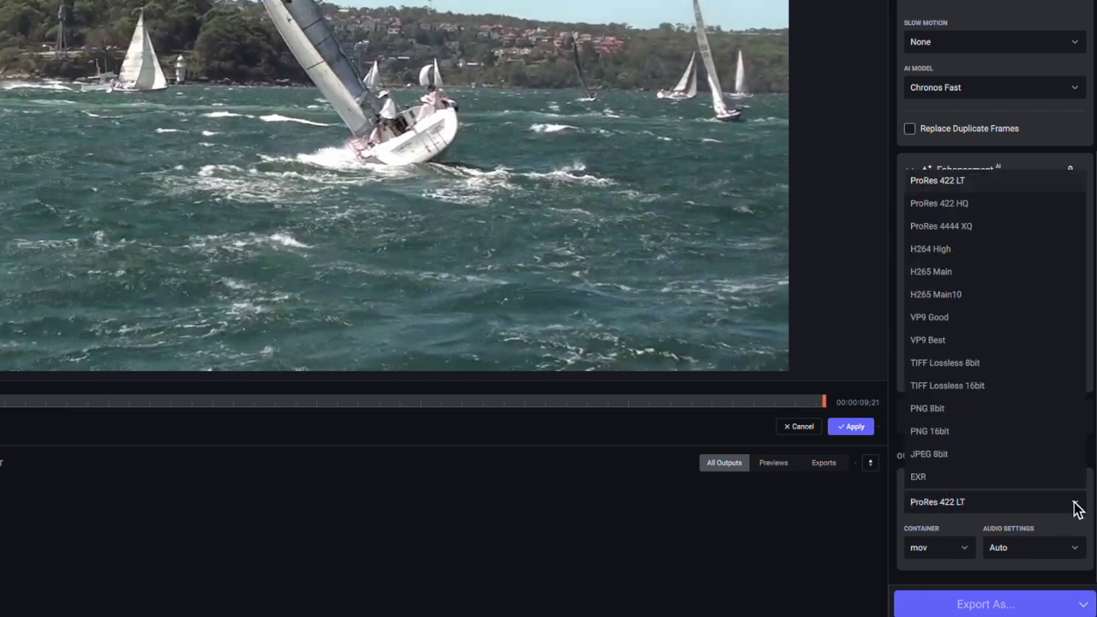
{"action": "left_click", "coordinate": [941, 272]}
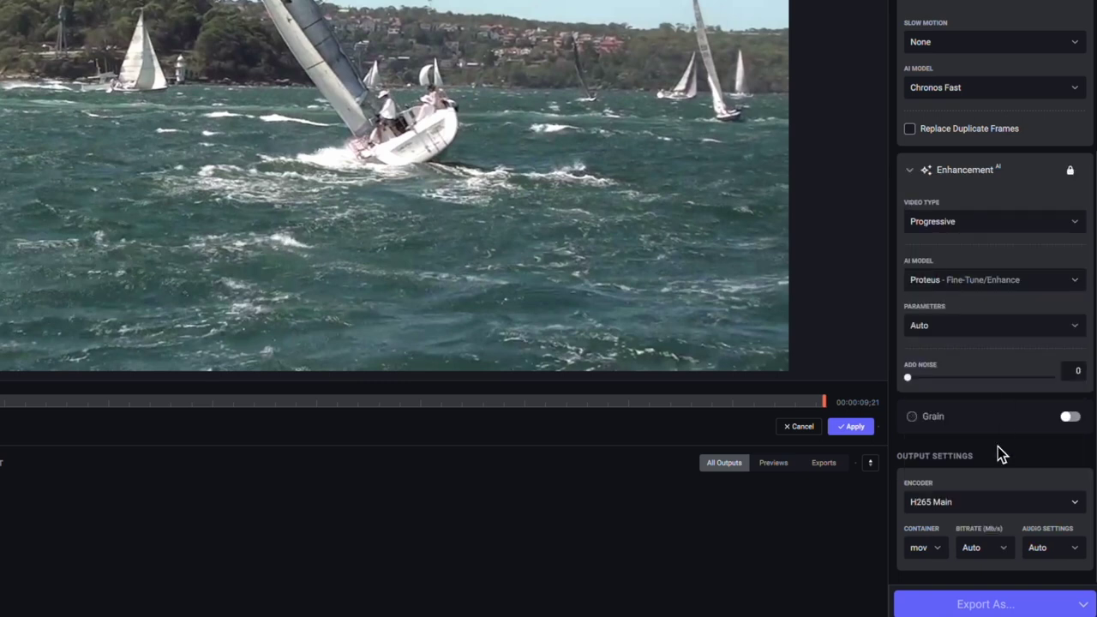
{"action": "left_click", "coordinate": [938, 549]}
{"action": "left_click", "coordinate": [920, 523]}
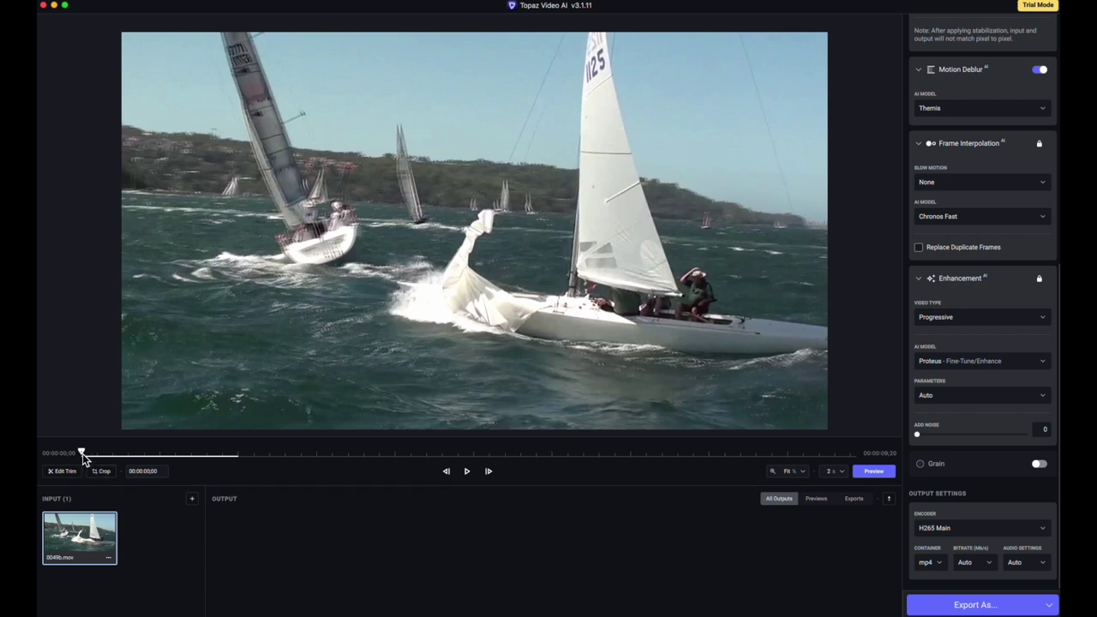
Move the playhead to 00:00:07;00, then back to 00:00:03;17.
{"action": "left_click", "coordinate": [317, 461]}
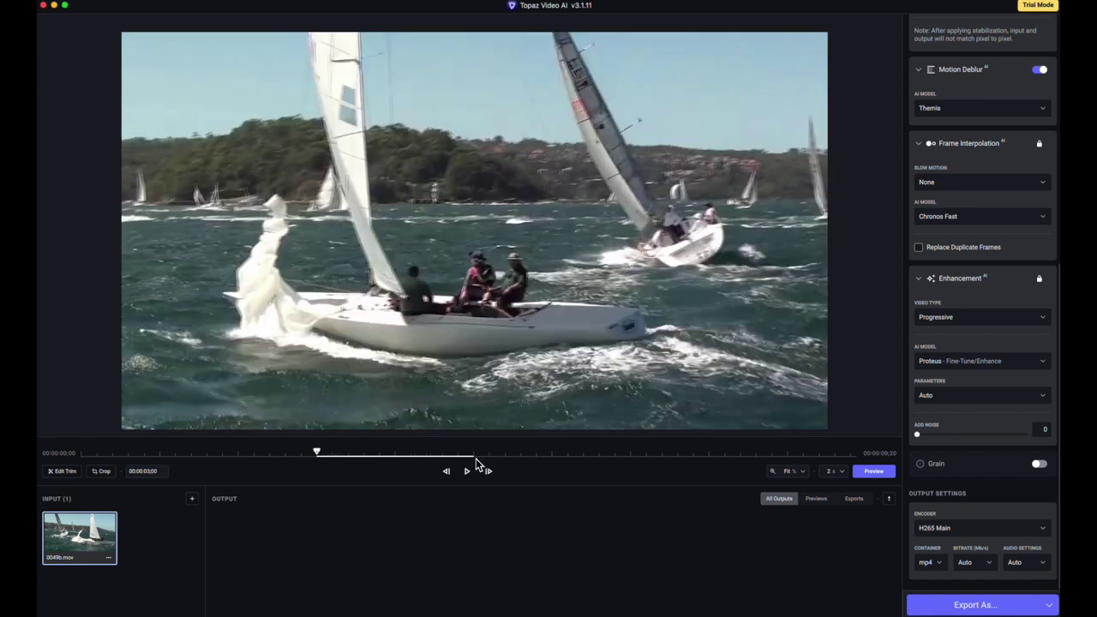
{"action": "left_click", "coordinate": [631, 460]}
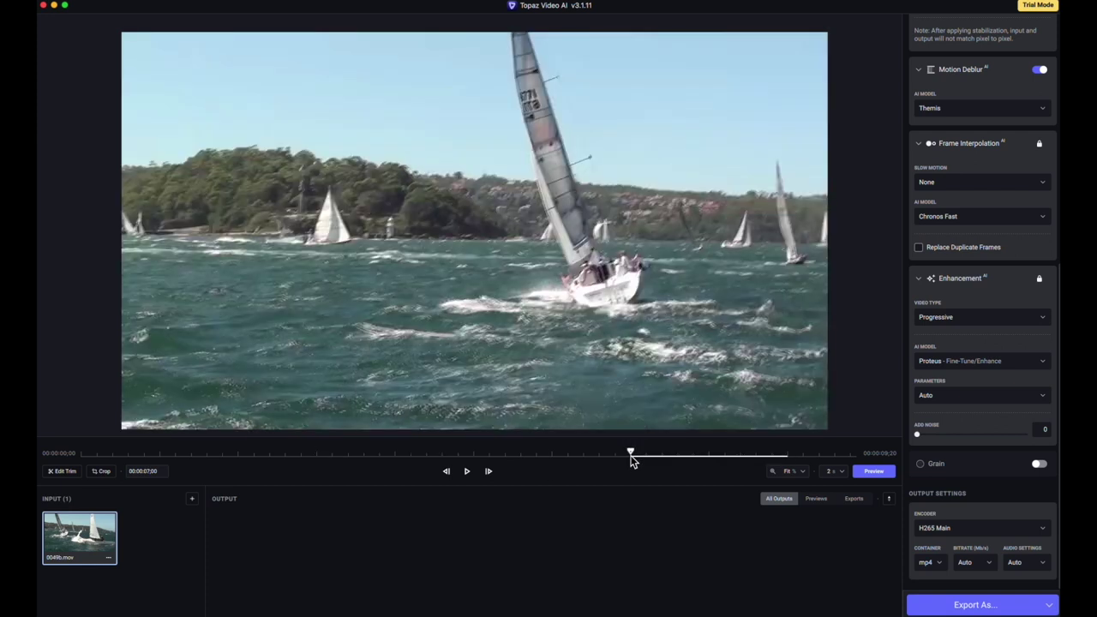
{"action": "left_click", "coordinate": [373, 452]}
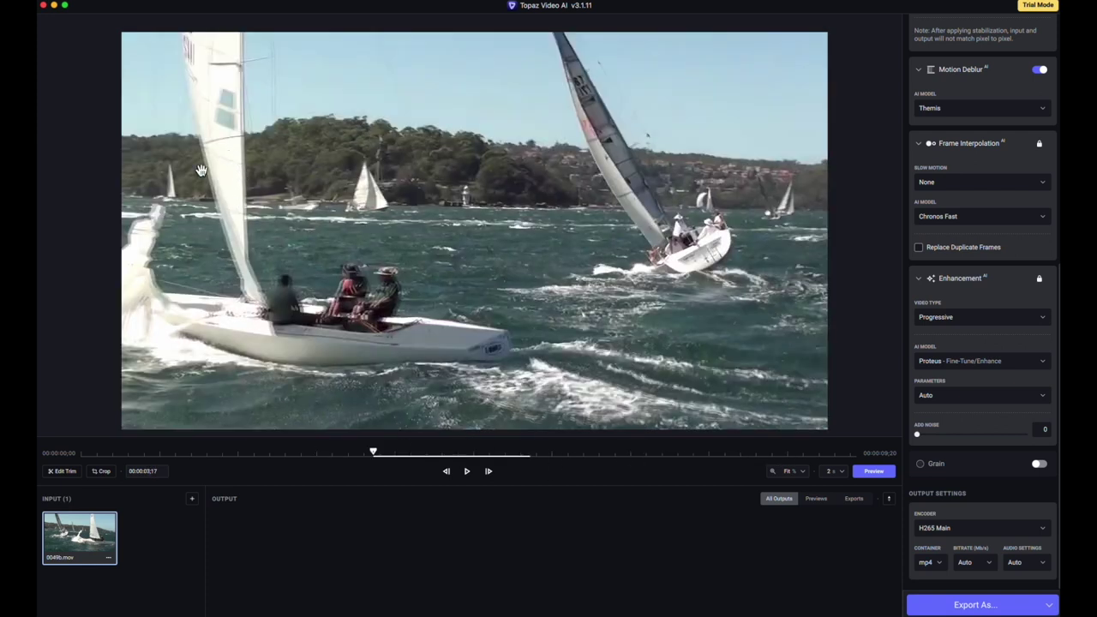